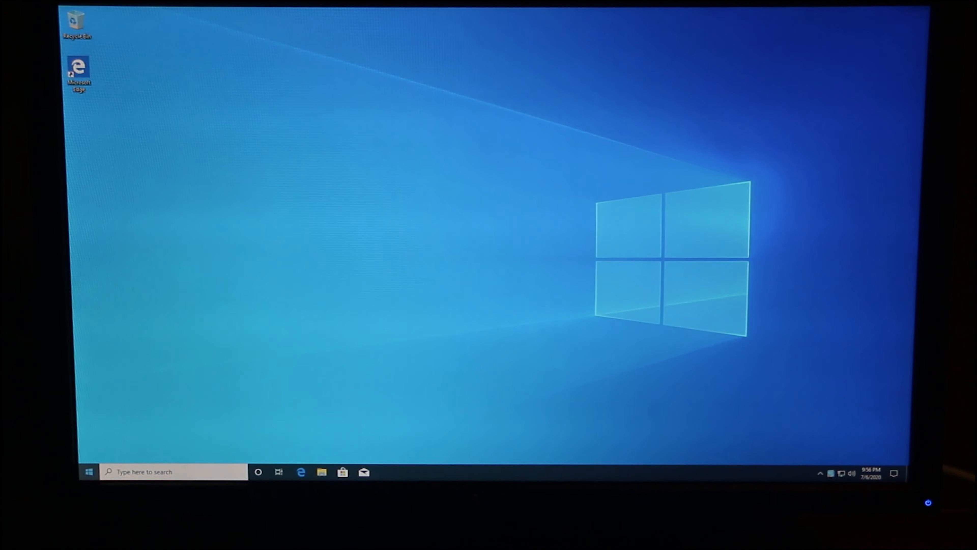
# - Shut down Windows to get into the computer's BIOS setup
pyautogui.press('super+x')
pyautogui.moveTo(152, 459)
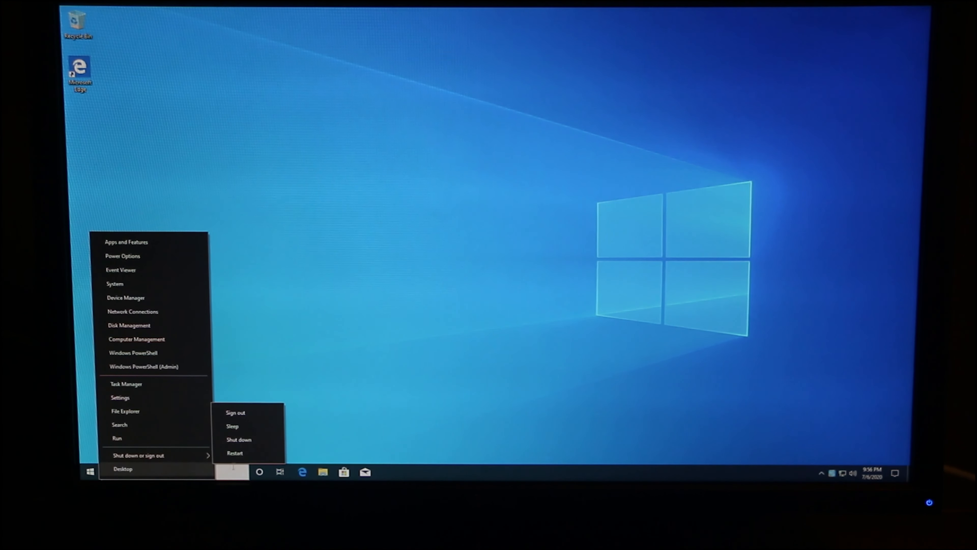
pyautogui.click(251, 441)
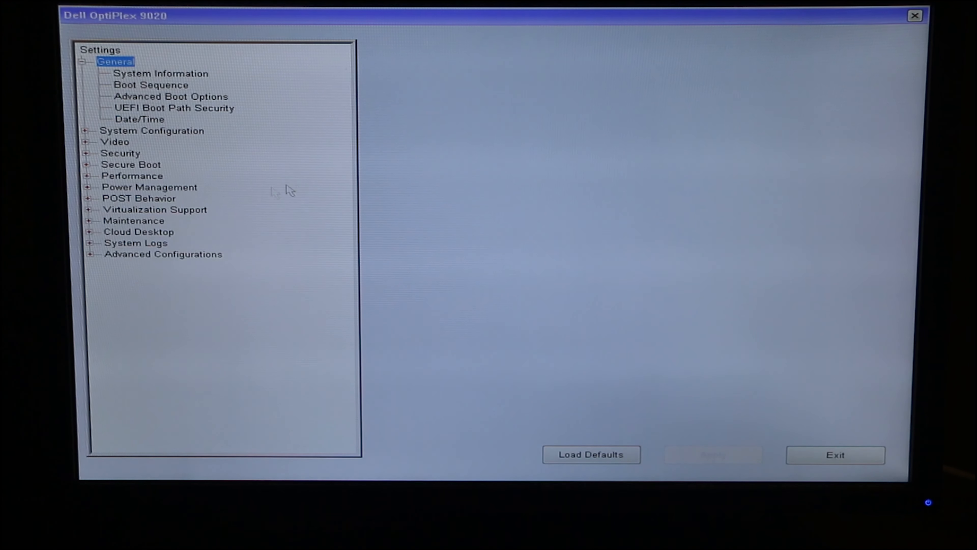
# - Check the Virtualization and VT for Direct I/O settings under Virtualization Support, and exit the BIOS setup
pyautogui.click(90, 208)
pyautogui.click(150, 222)
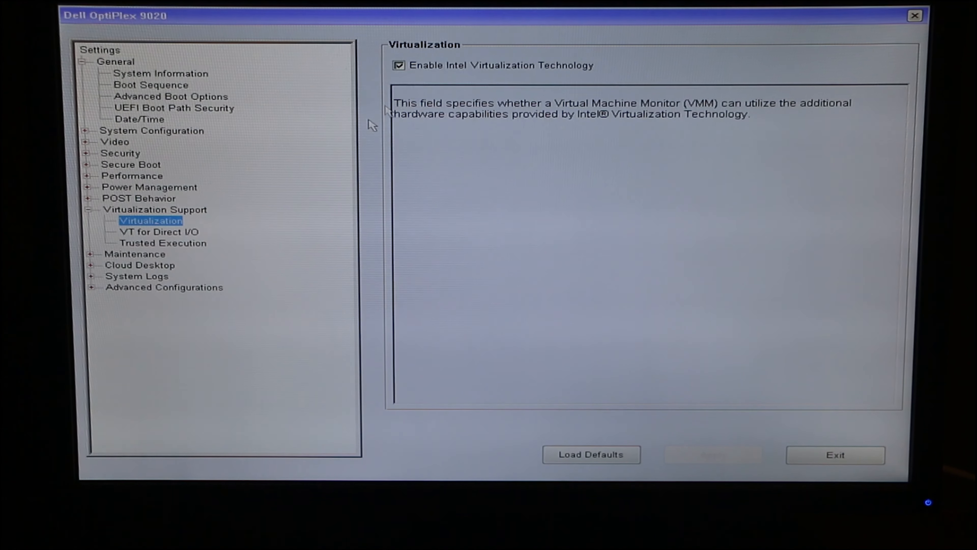
pyautogui.press('Down')
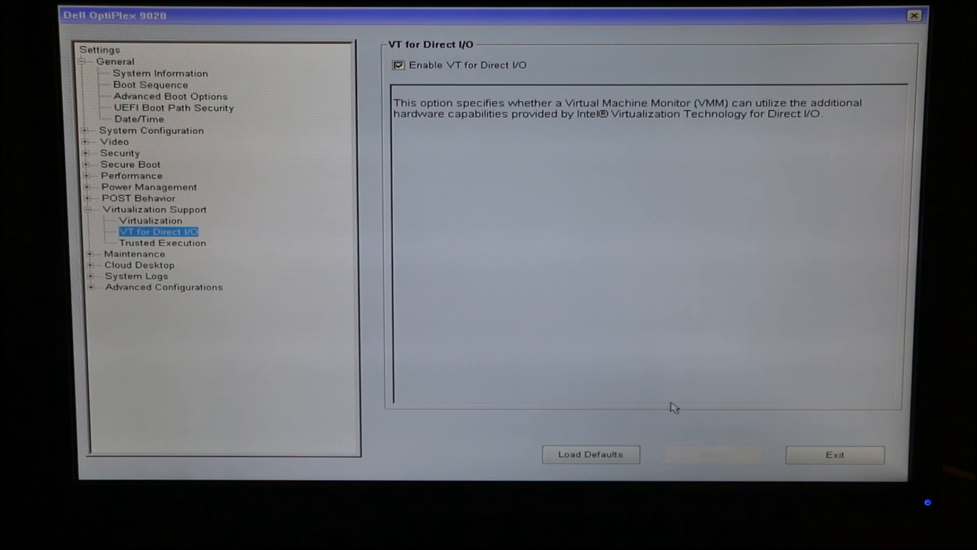
pyautogui.click(835, 458)
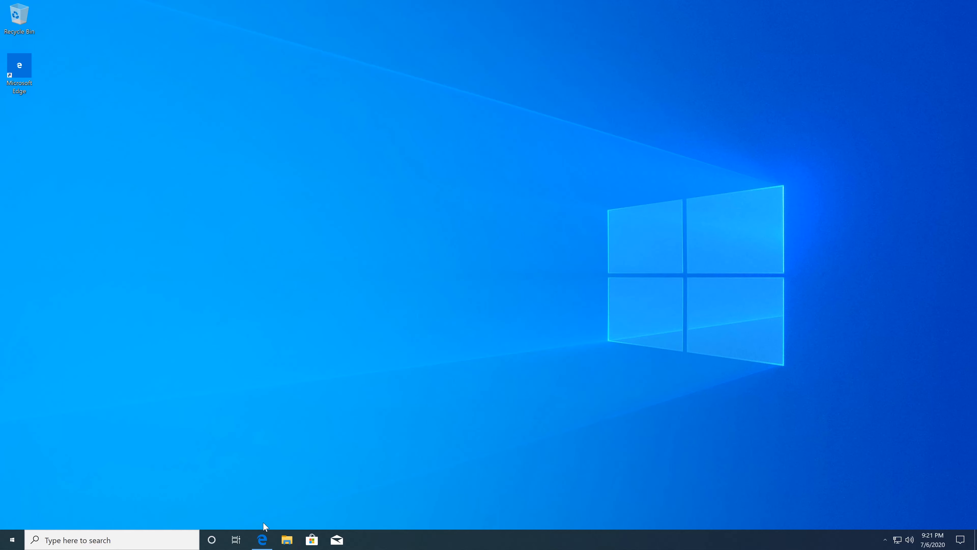
# - Switch to Microsoft Edge and download the 64-bit x64 Windows installer of 7-Zip 19.00, saving it to disk
pyautogui.click(262, 539)
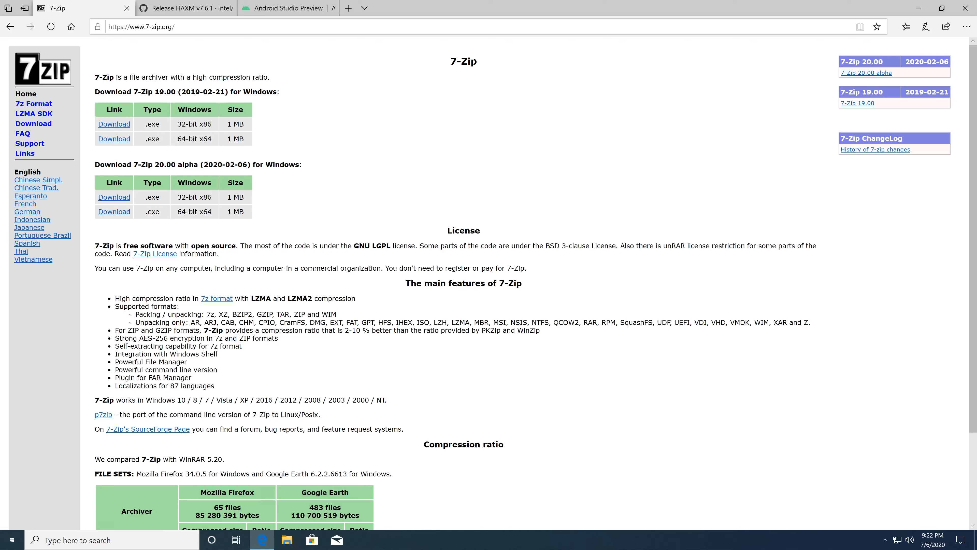
pyautogui.click(121, 140)
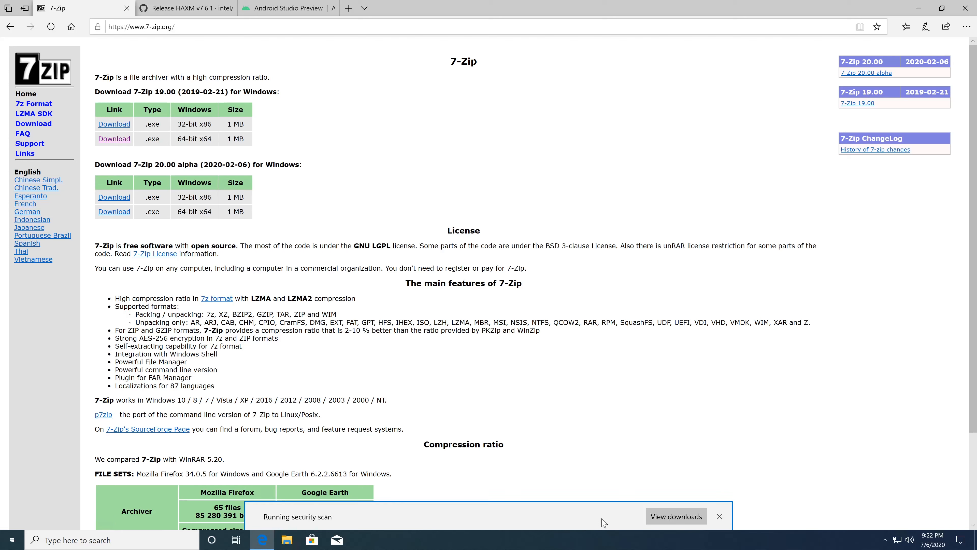
pyautogui.click(602, 523)
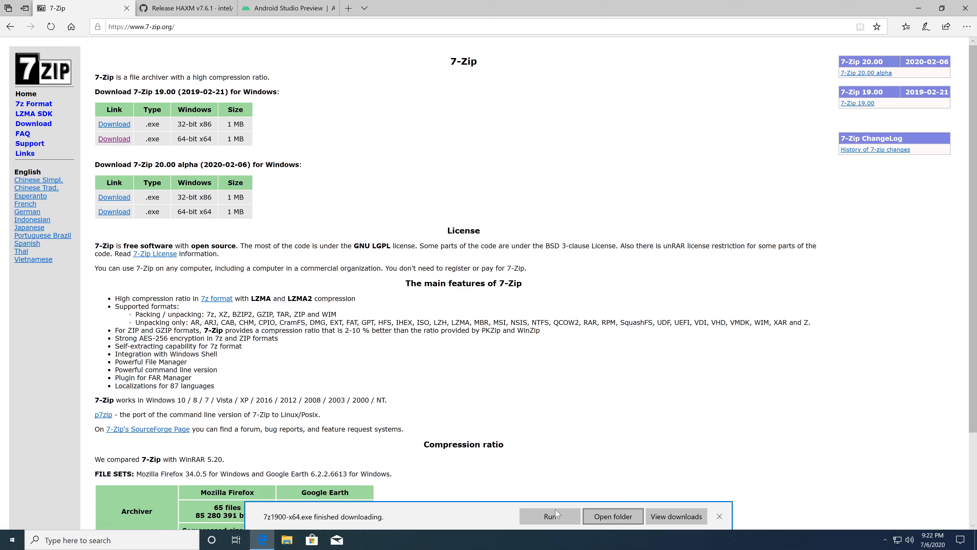
# - Run 7z1900-x64 from the Downloads folder and install 7-Zip into C:\Program Files\7-Zip\, allowing it to change the device
pyautogui.click(287, 540)
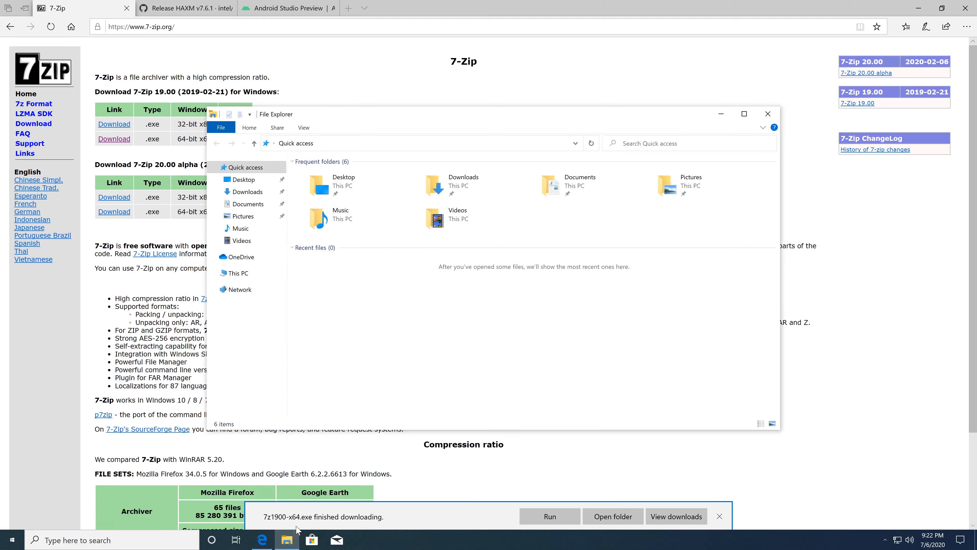
pyautogui.click(251, 193)
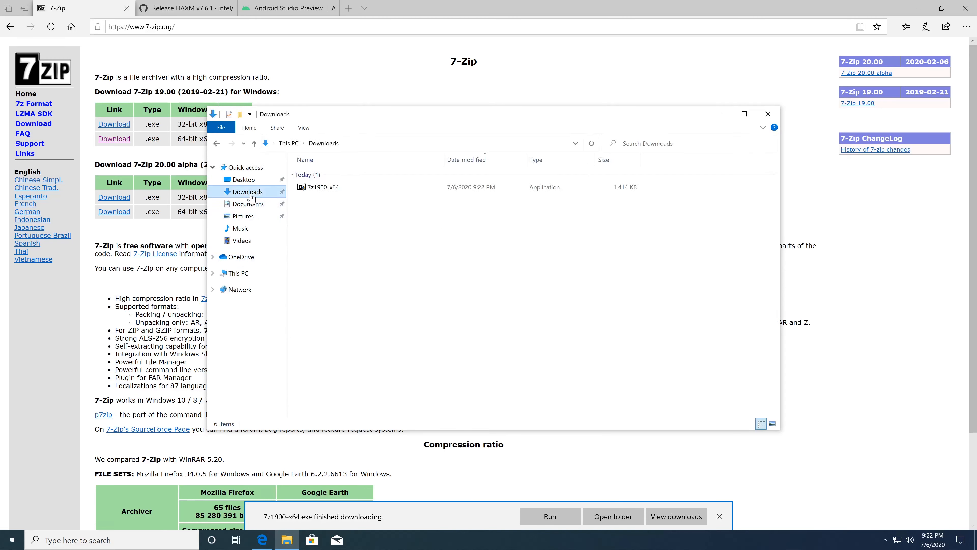
pyautogui.click(319, 189)
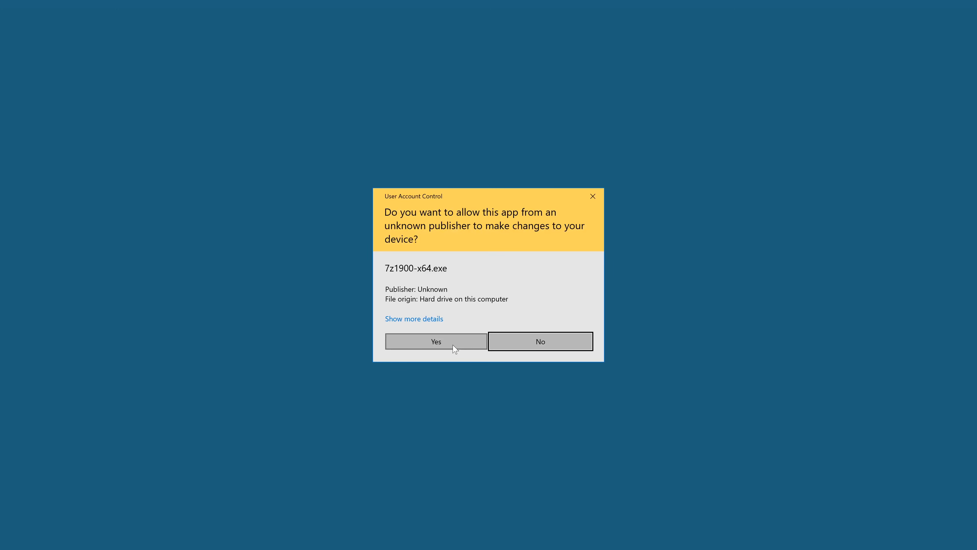
pyautogui.click(455, 349)
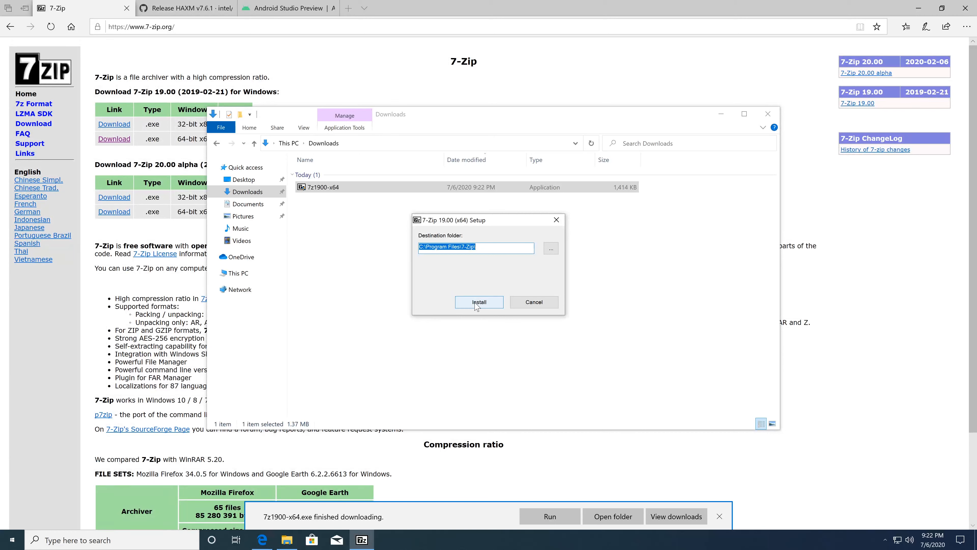
pyautogui.click(472, 301)
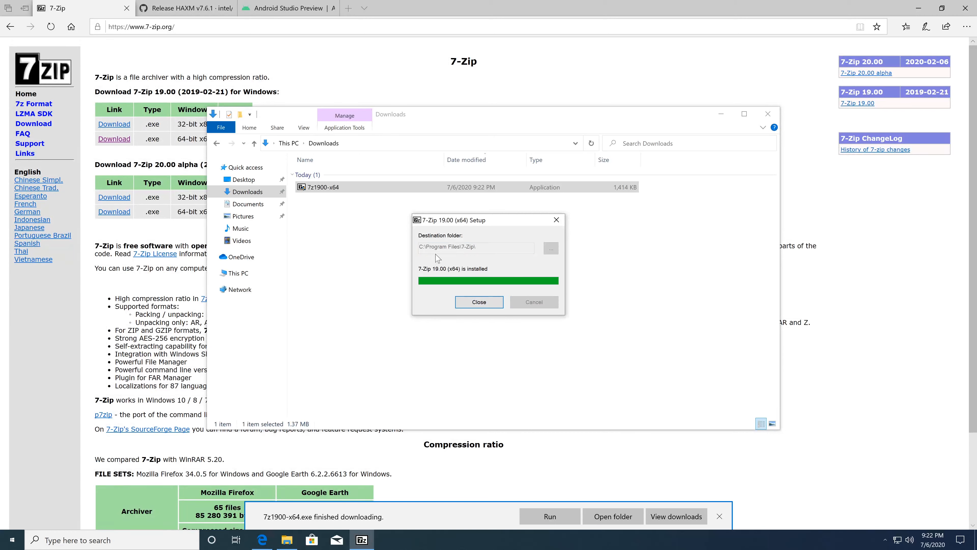
pyautogui.click(478, 302)
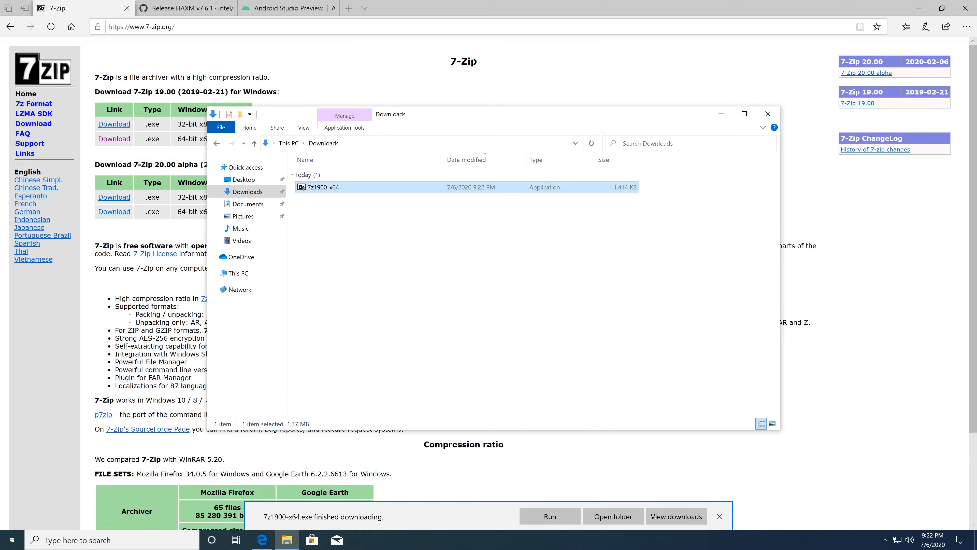
pyautogui.click(722, 114)
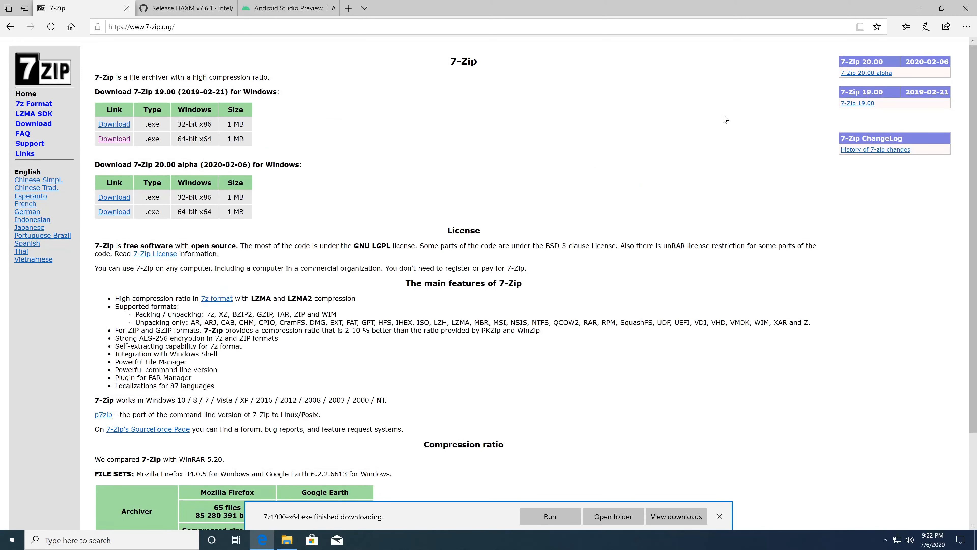
# - Download haxm-windows_v7_6_1.zip from the HAXM v7.6.1 release page on GitHub and save it
pyautogui.click(174, 12)
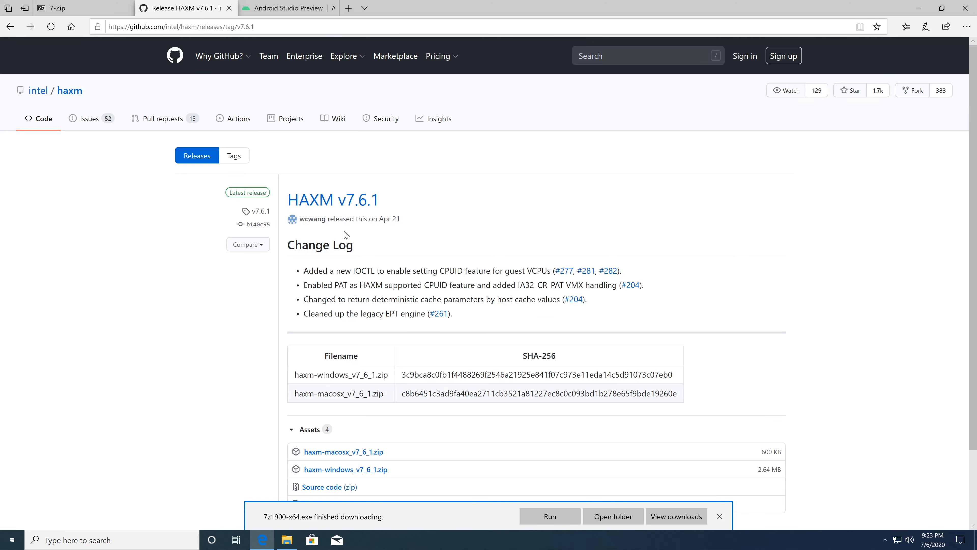
pyautogui.scroll(-2, 348, 236)
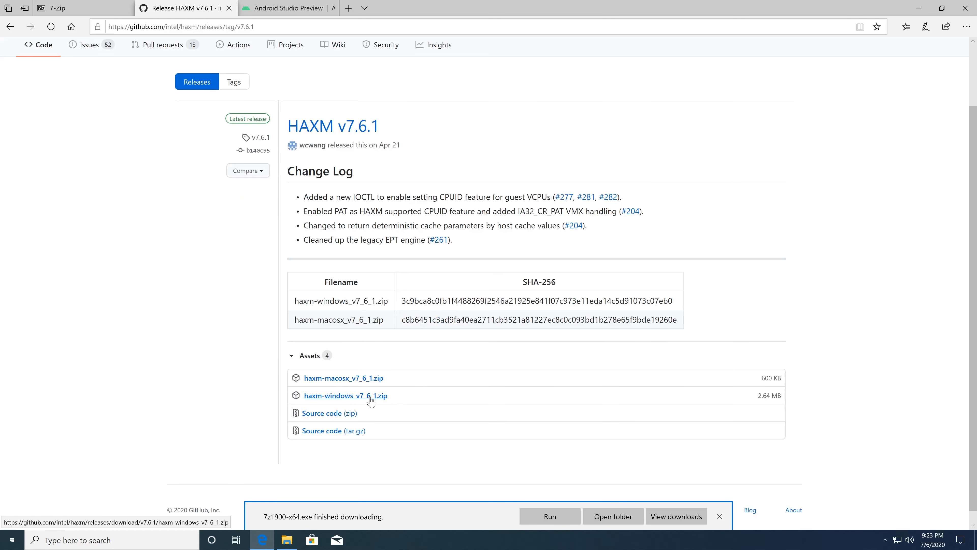
pyautogui.click(361, 401)
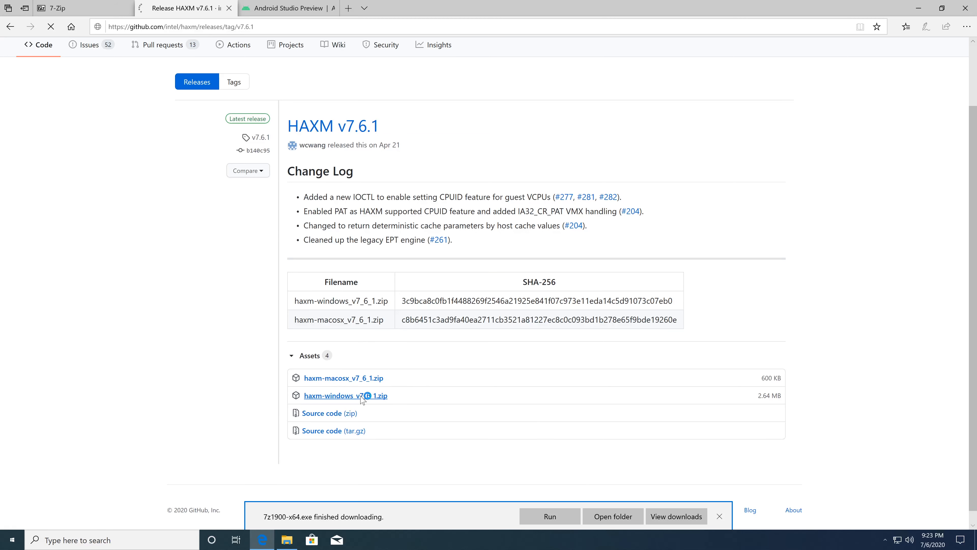
pyautogui.click(590, 516)
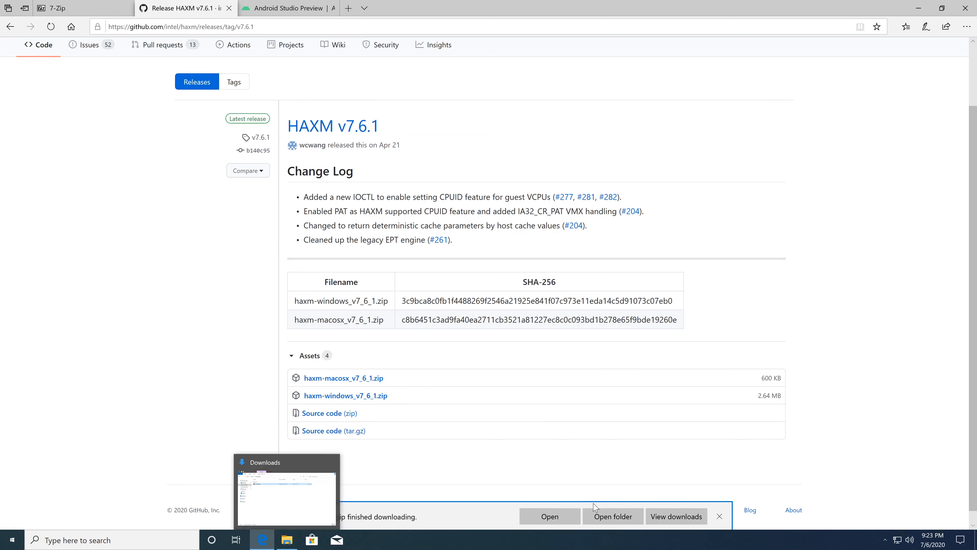
# - Extract the haxm-windows_v7_6_1 archive in Downloads with 7-Zip into a folder of the same name
pyautogui.click(291, 542)
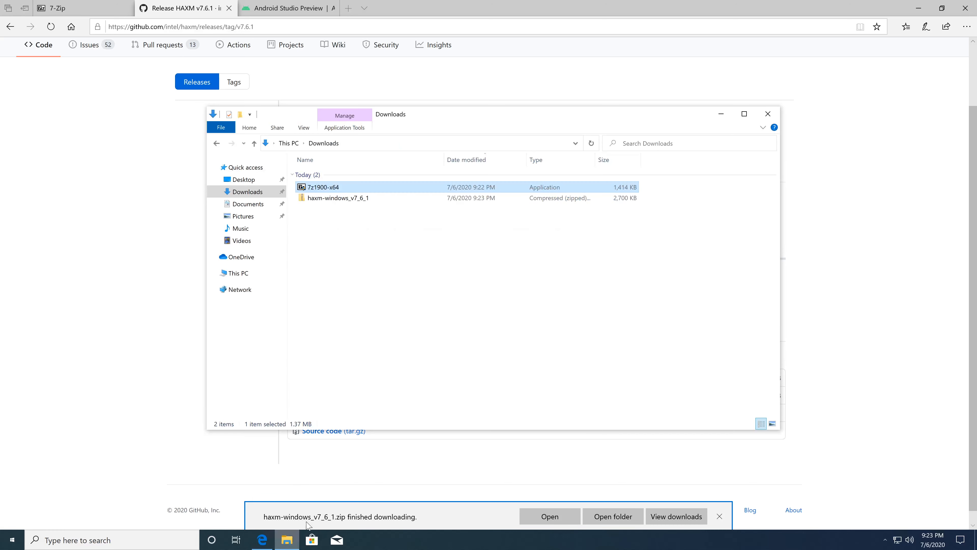
pyautogui.click(326, 199)
pyautogui.rightClick(326, 200)
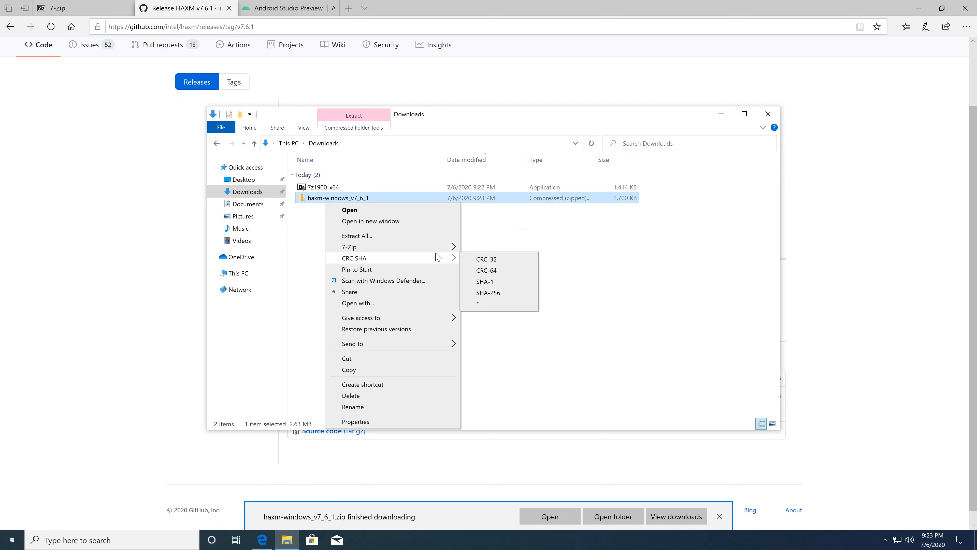
pyautogui.moveTo(439, 249)
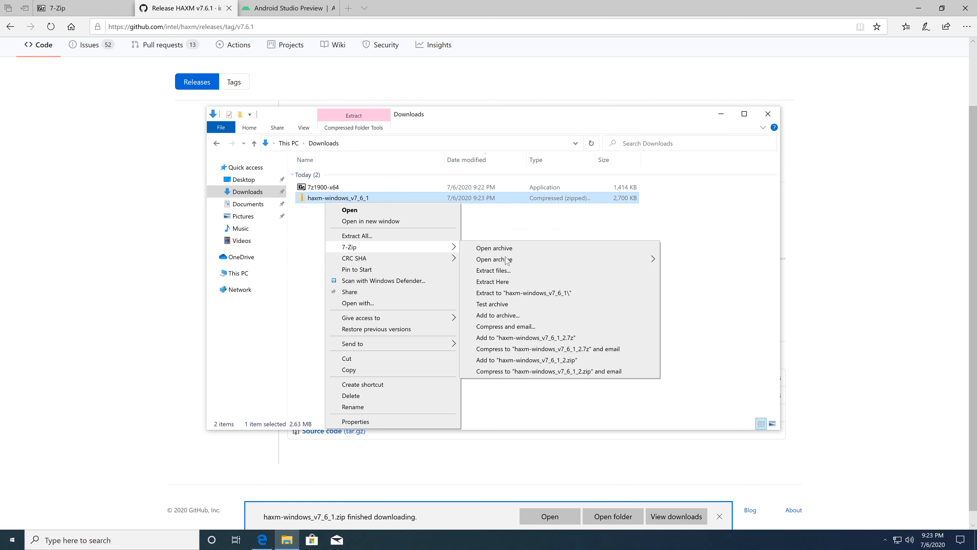
pyautogui.click(502, 294)
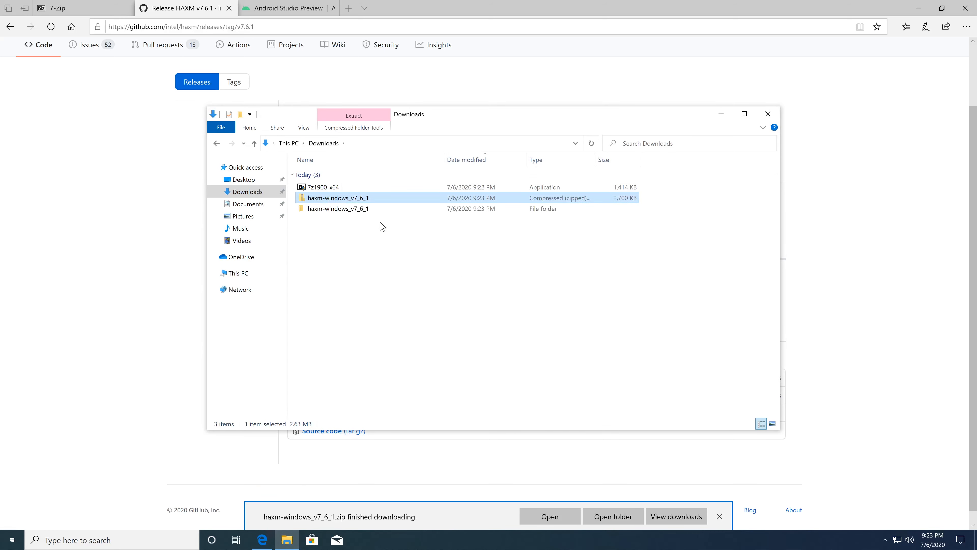
# - Run intelhaxm-android from the extracted haxm-windows_v7_6_1 folder and complete the Intel HAXM 7.6.1 installation
pyautogui.doubleClick(330, 210)
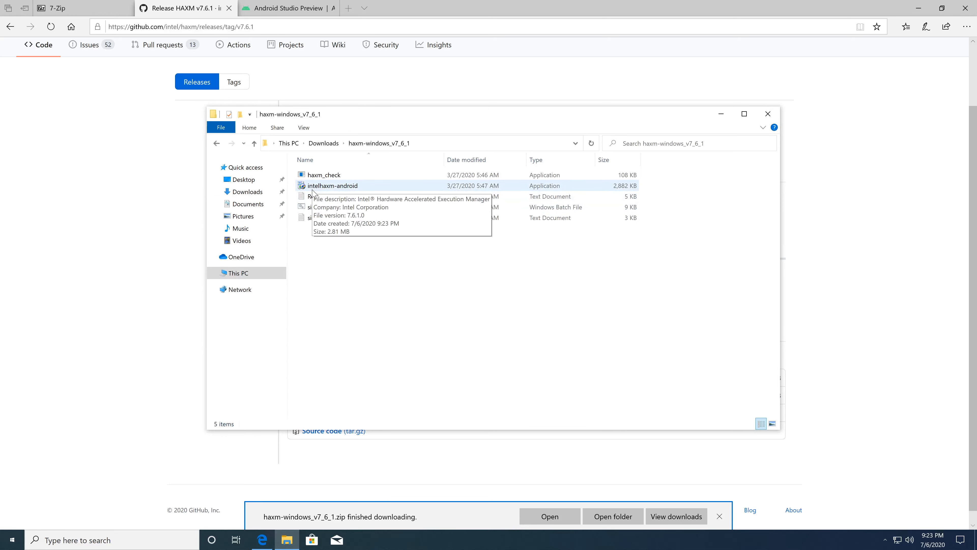
pyautogui.doubleClick(329, 186)
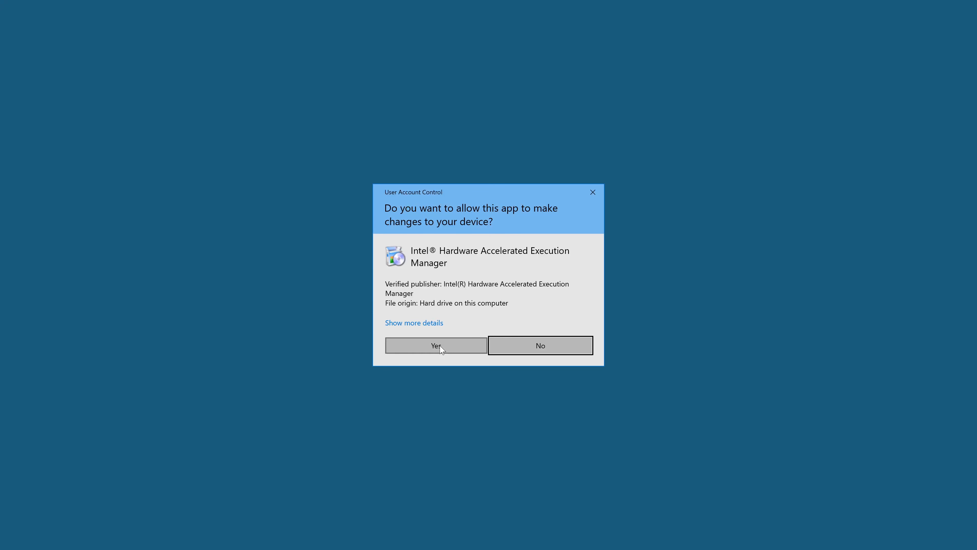
pyautogui.click(439, 345)
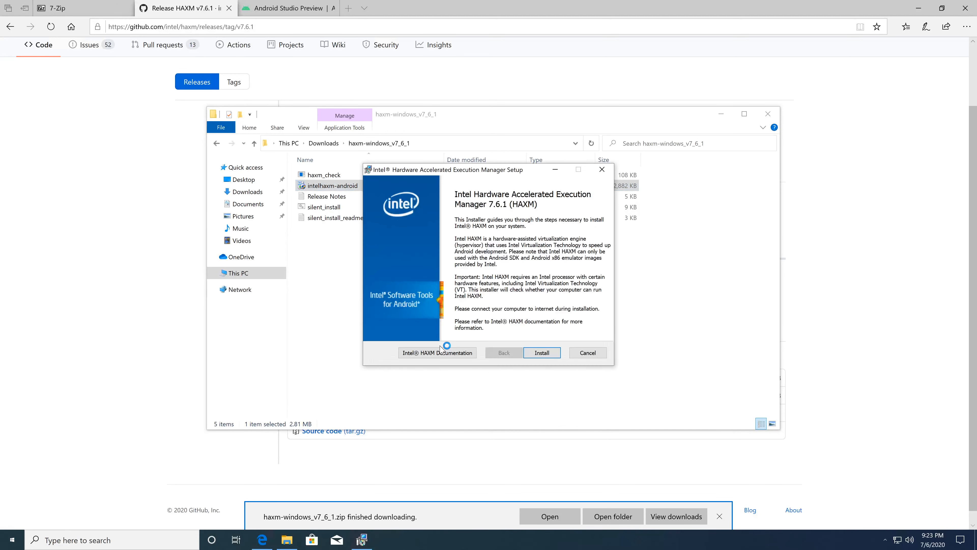
pyautogui.click(541, 353)
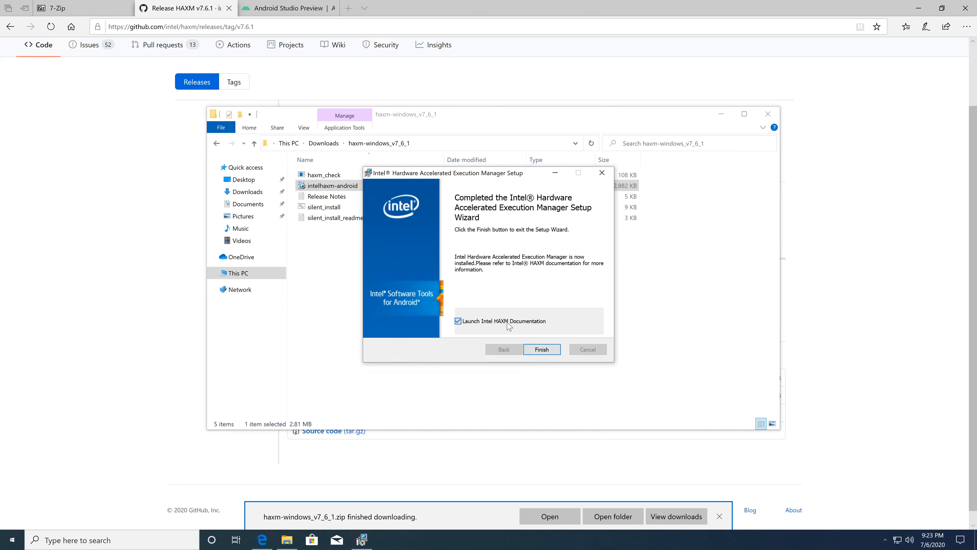
pyautogui.click(541, 349)
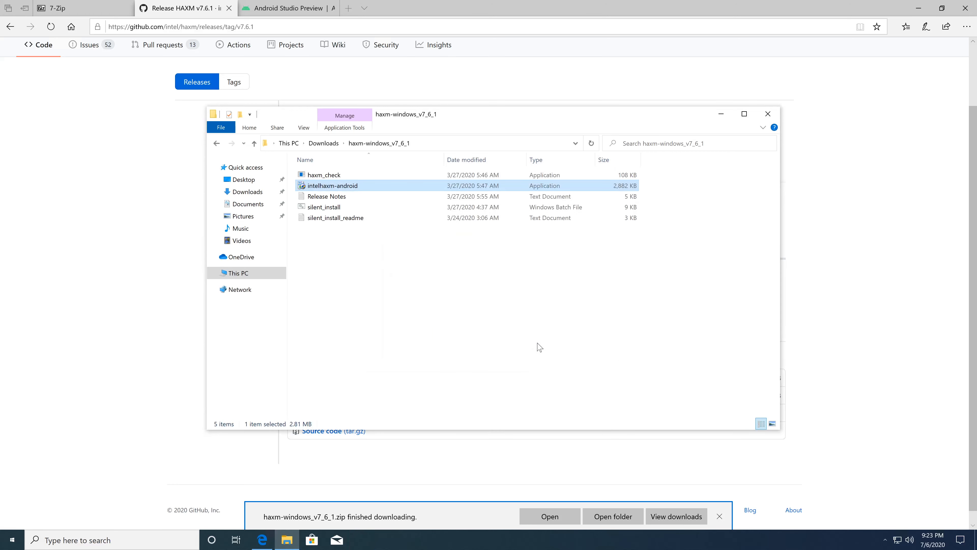
pyautogui.click(721, 114)
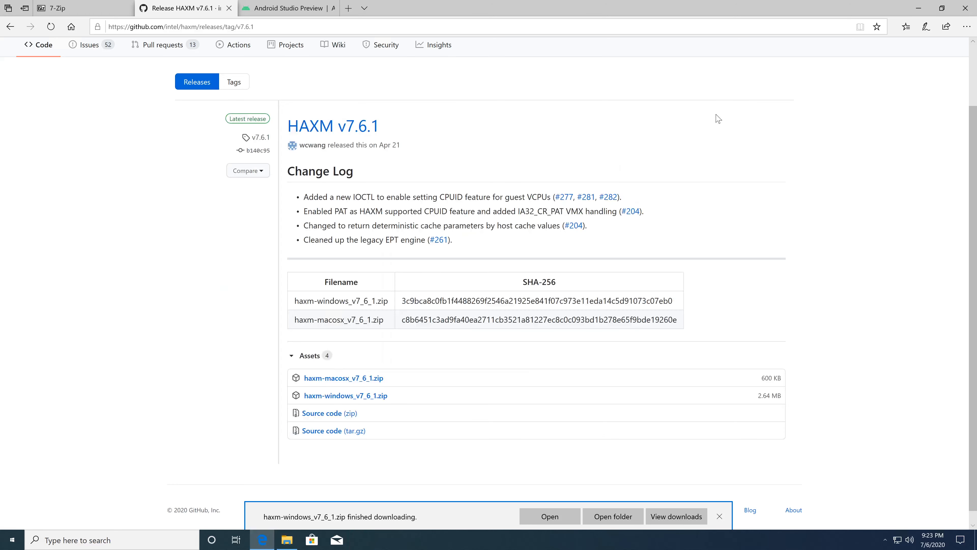
# - Download Android Studio 4.1 Beta 2 for Windows from the preview page, agreeing to the terms and saving the zip
pyautogui.click(310, 13)
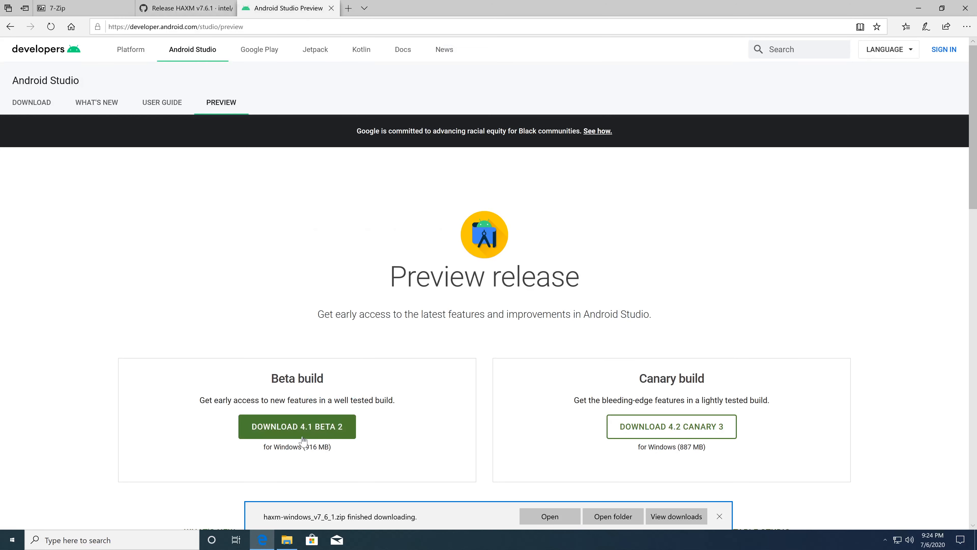
pyautogui.click(326, 435)
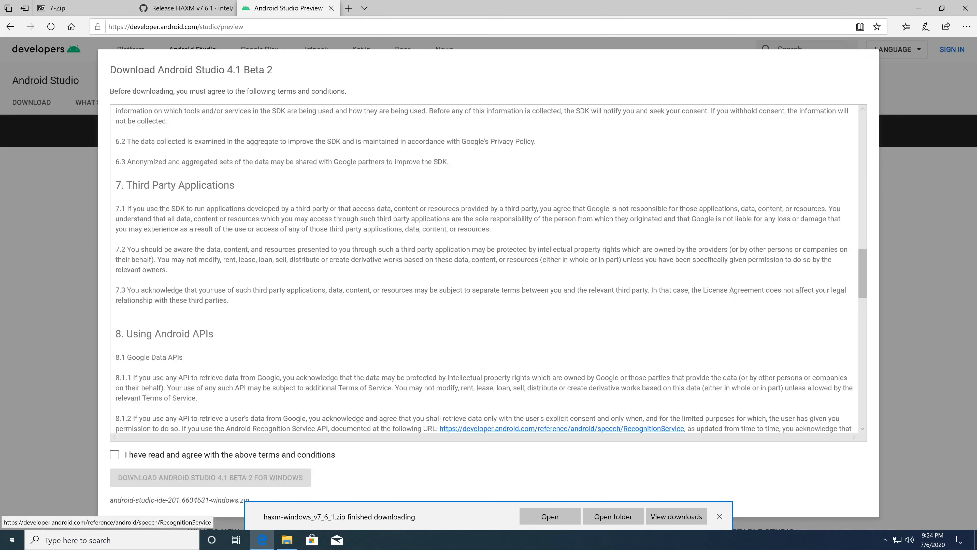
pyautogui.click(114, 455)
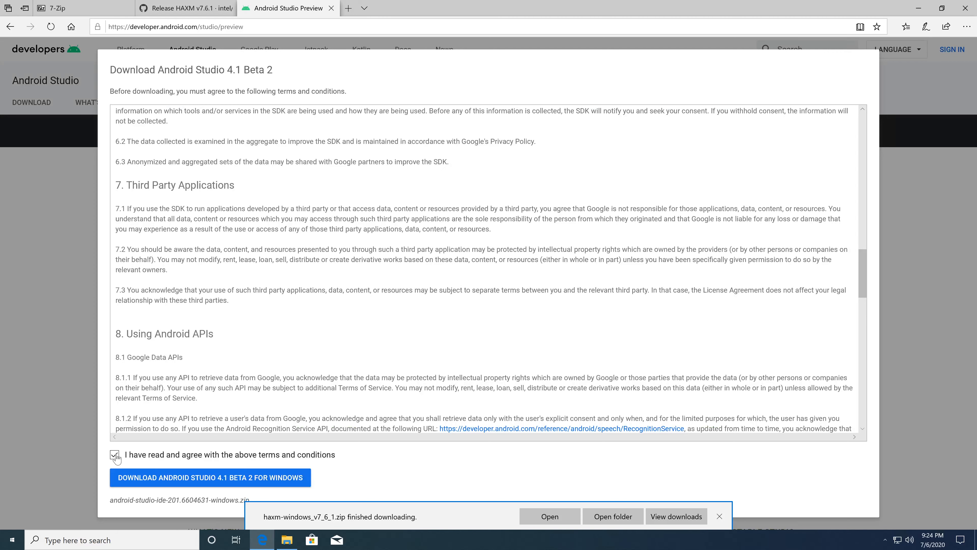
pyautogui.click(199, 479)
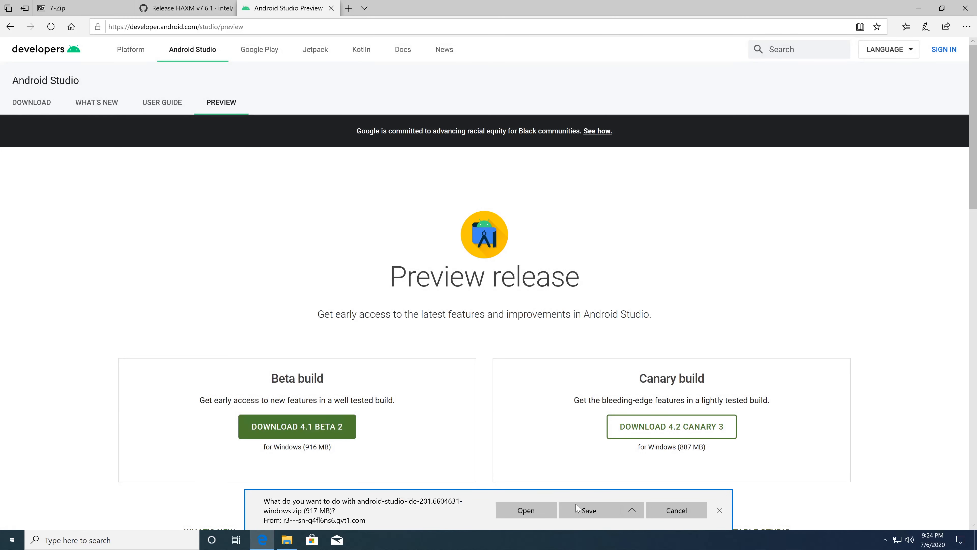
pyautogui.click(593, 512)
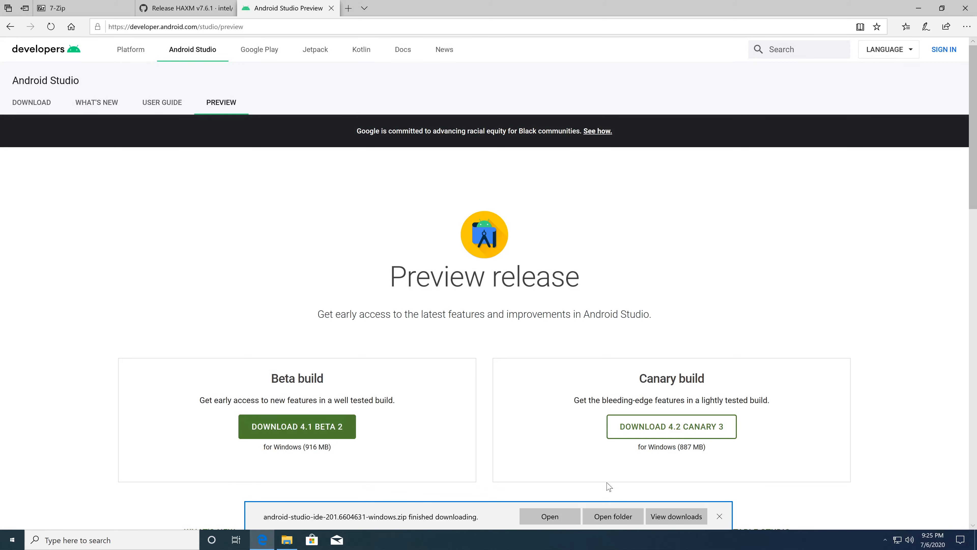
# - Extract the android-studio-ide-201.6604631-windows archive in Downloads with 7-Zip into a folder of the same name
pyautogui.click(282, 542)
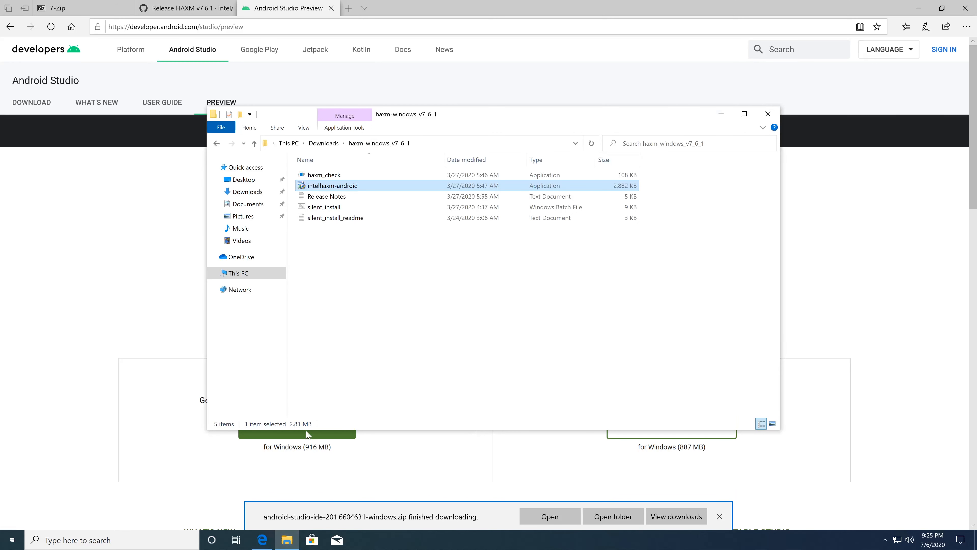
pyautogui.click(215, 144)
pyautogui.click(343, 188)
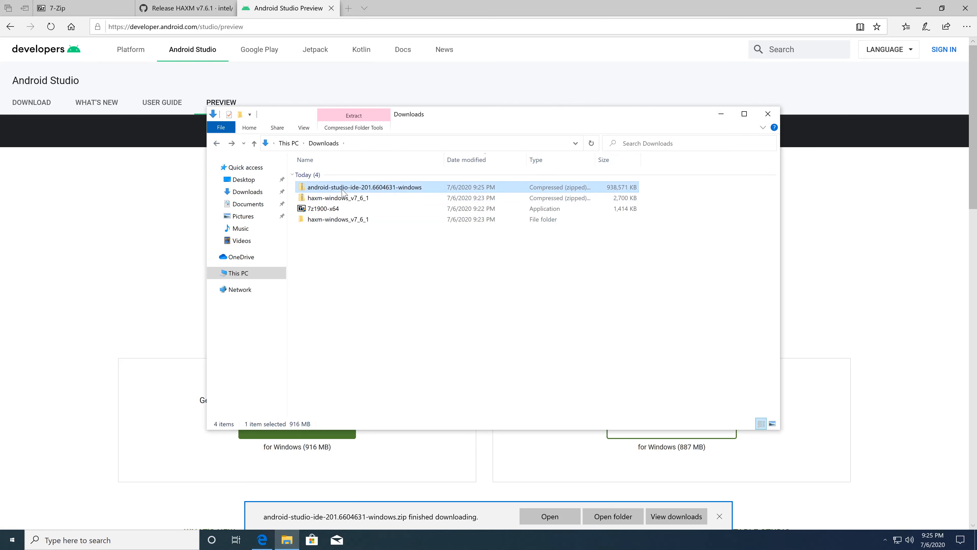
pyautogui.rightClick(348, 190)
pyautogui.moveTo(448, 235)
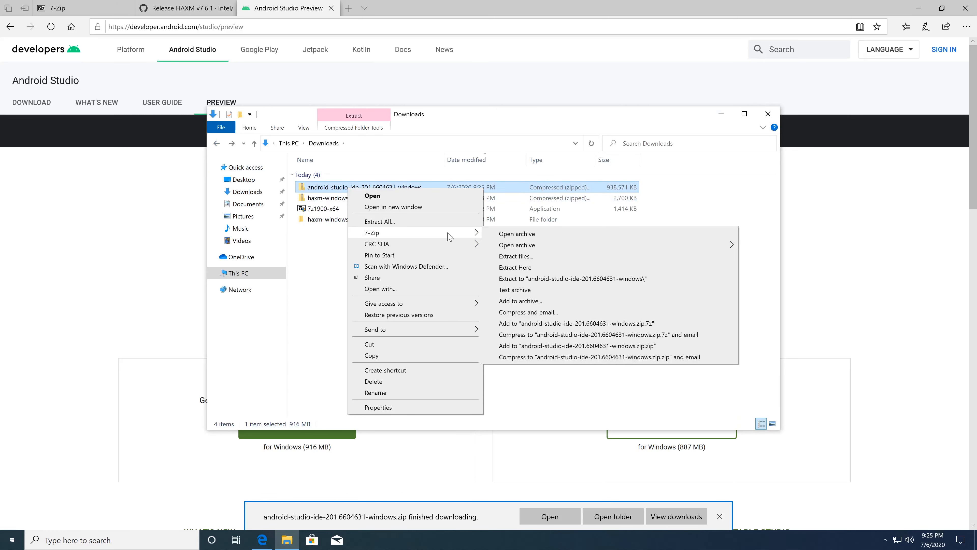
pyautogui.click(532, 279)
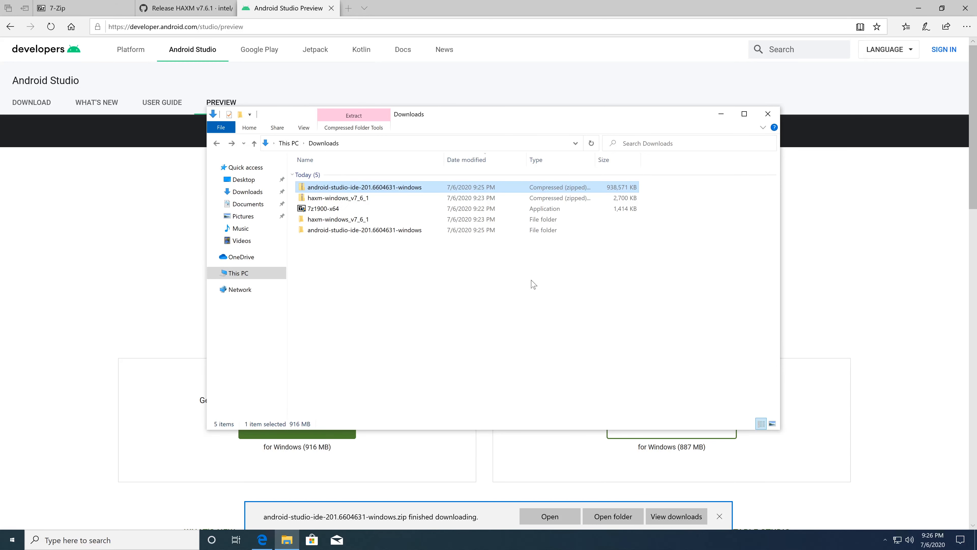
# - Launch studio64 from the extracted android-studio bin folder, without importing settings or sending usage statistics to Google
pyautogui.click(371, 232)
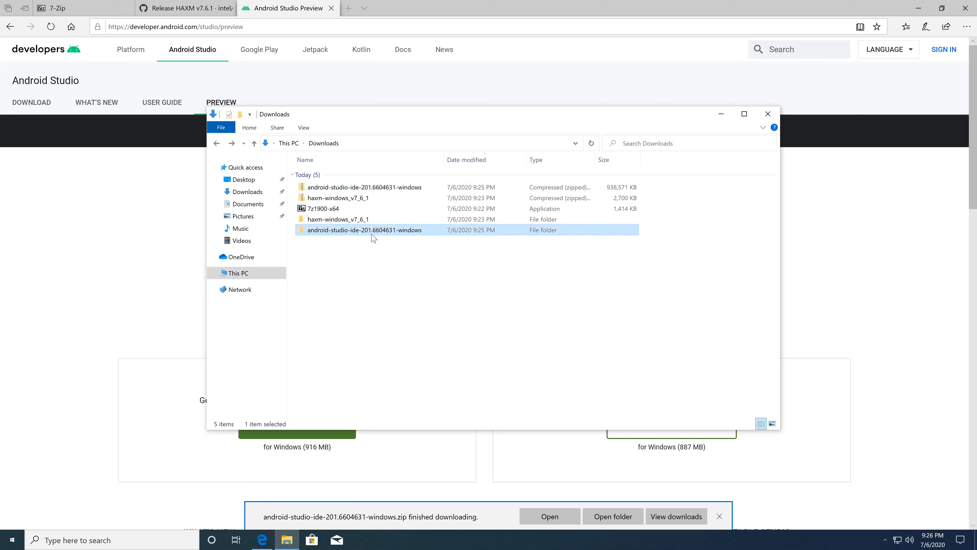
pyautogui.doubleClick(371, 232)
pyautogui.doubleClick(330, 178)
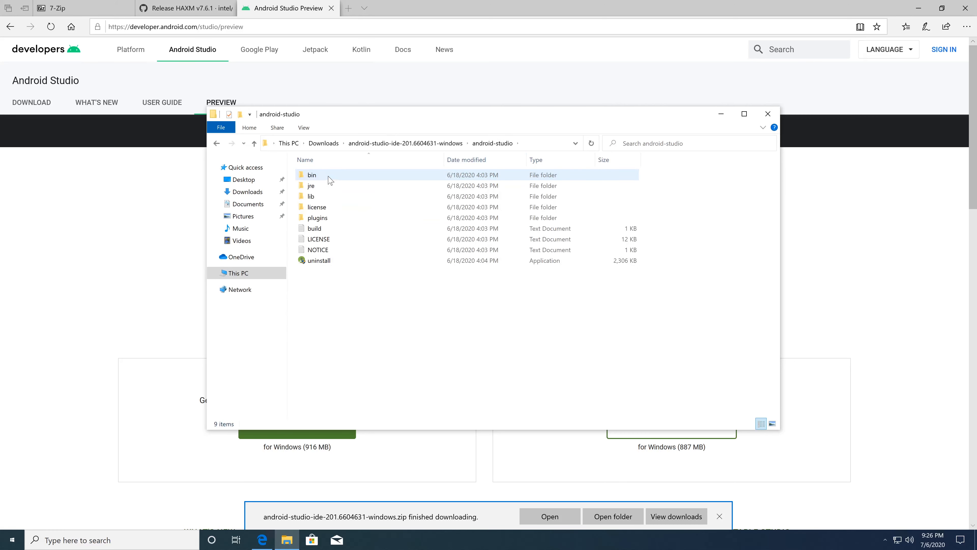
pyautogui.doubleClick(330, 178)
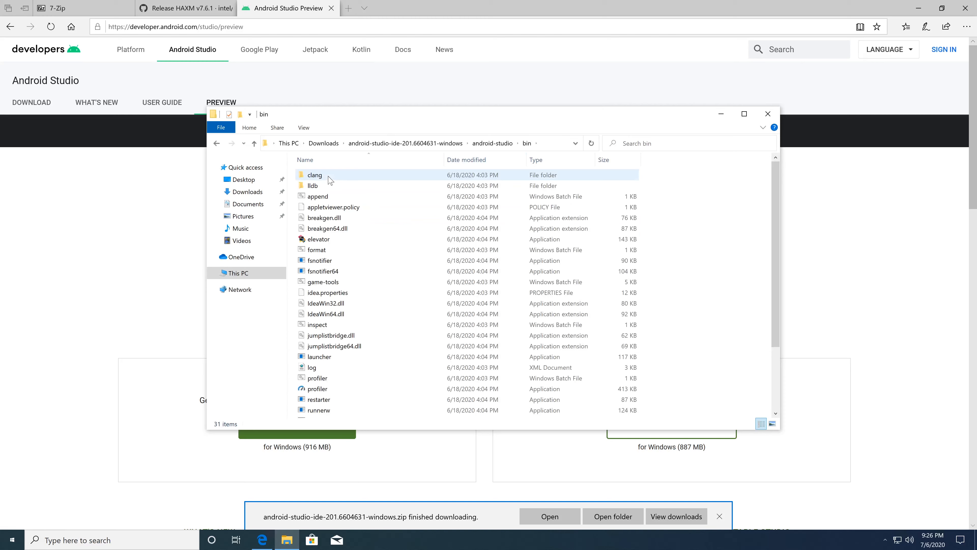
pyautogui.scroll(-3, 338, 231)
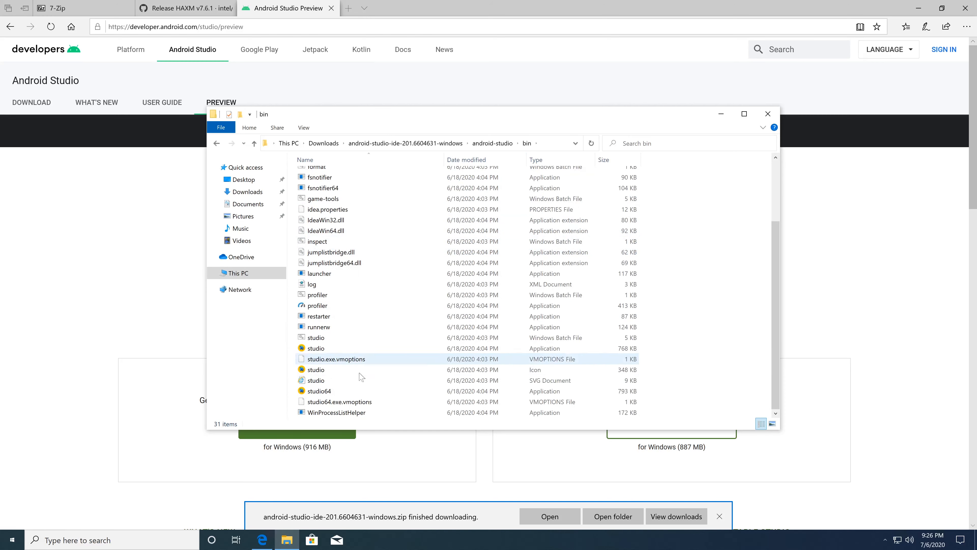
pyautogui.doubleClick(330, 391)
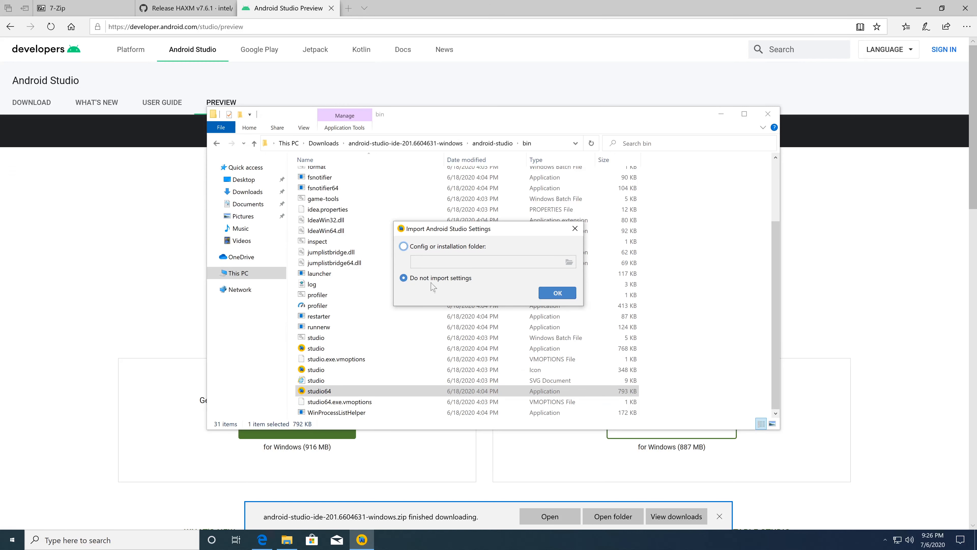
pyautogui.click(558, 293)
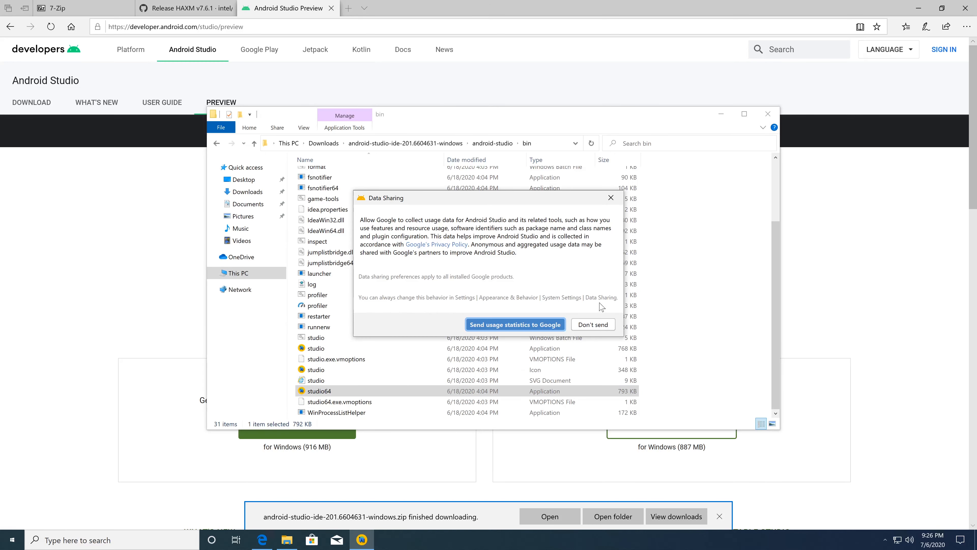
pyautogui.click(601, 329)
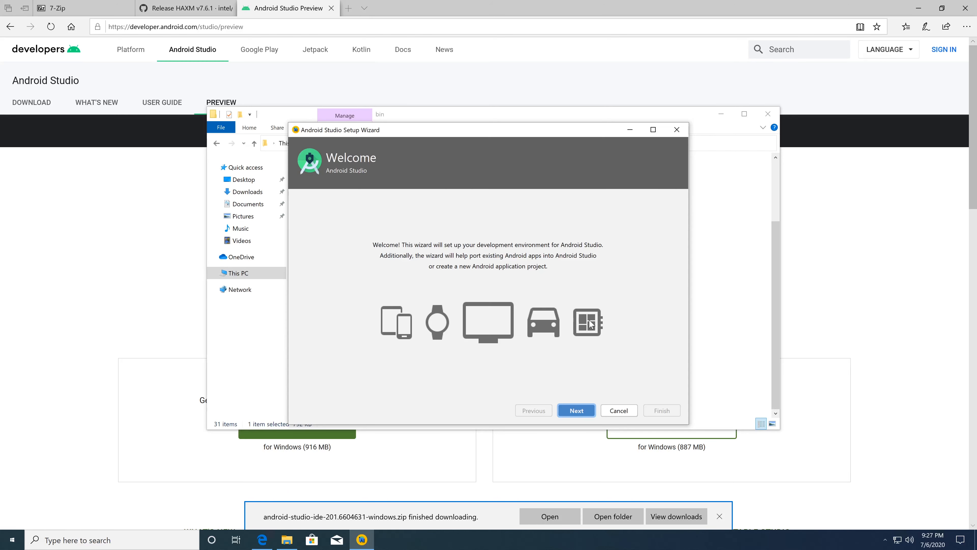
# - Complete the Android Studio Setup Wizard with the Standard install type, downloading the SDK components and allowing the HAXM installer to make changes
pyautogui.click(577, 410)
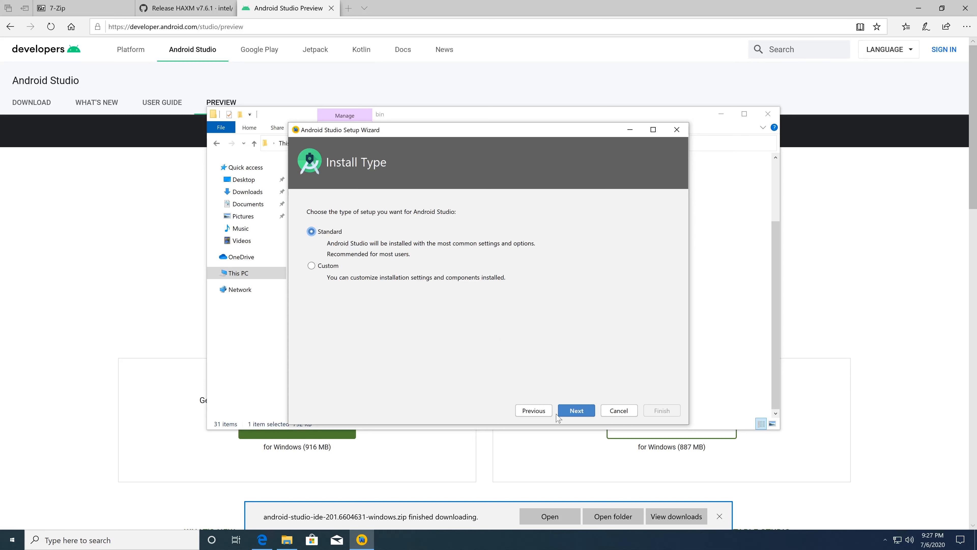
pyautogui.click(573, 413)
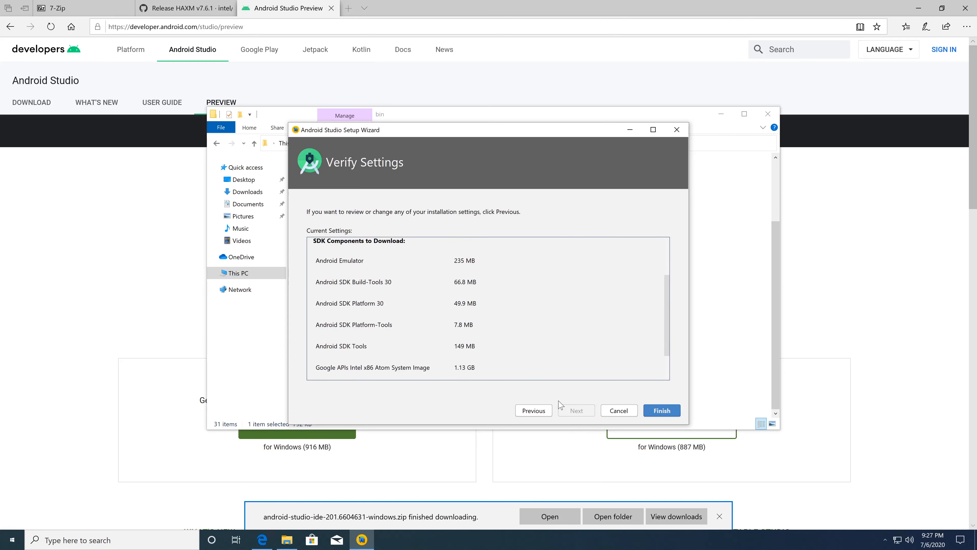
pyautogui.click(662, 411)
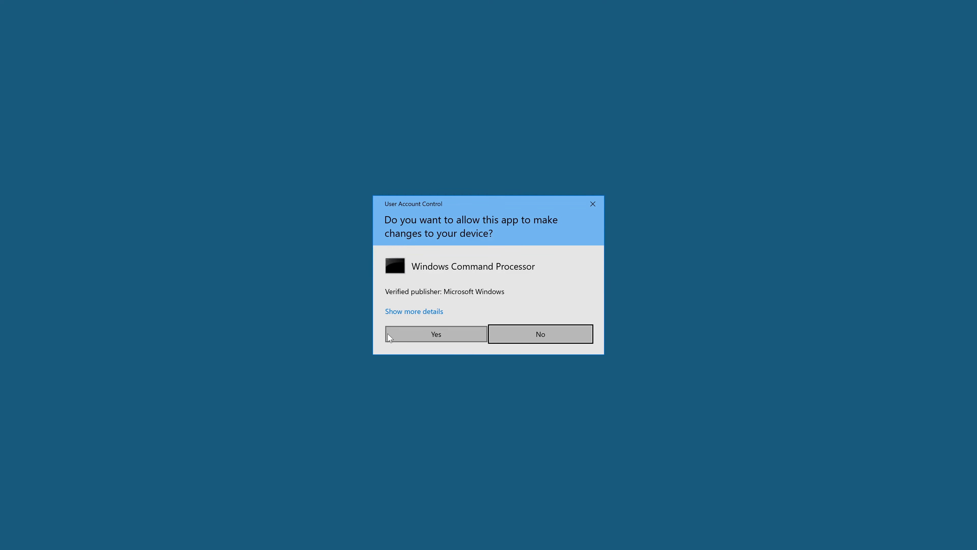
pyautogui.click(415, 335)
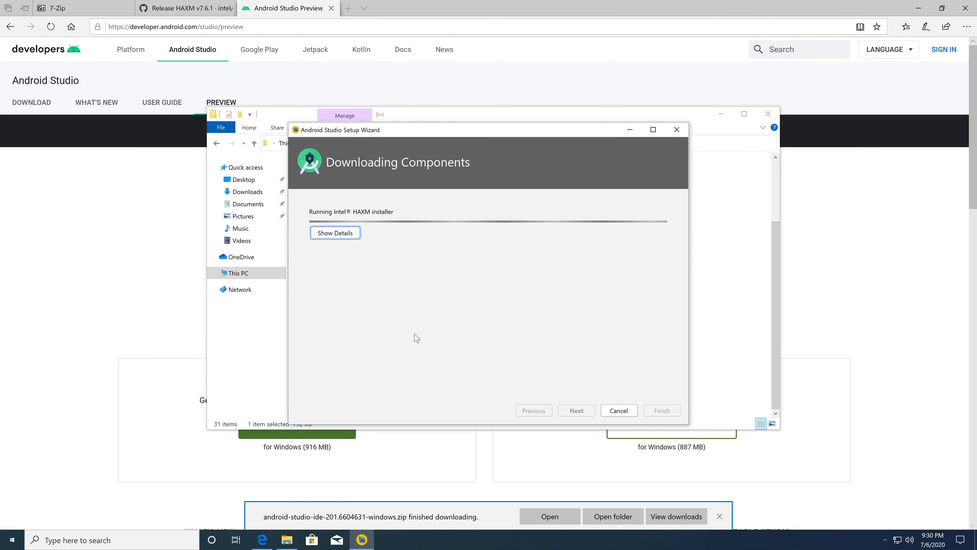
pyautogui.click(667, 412)
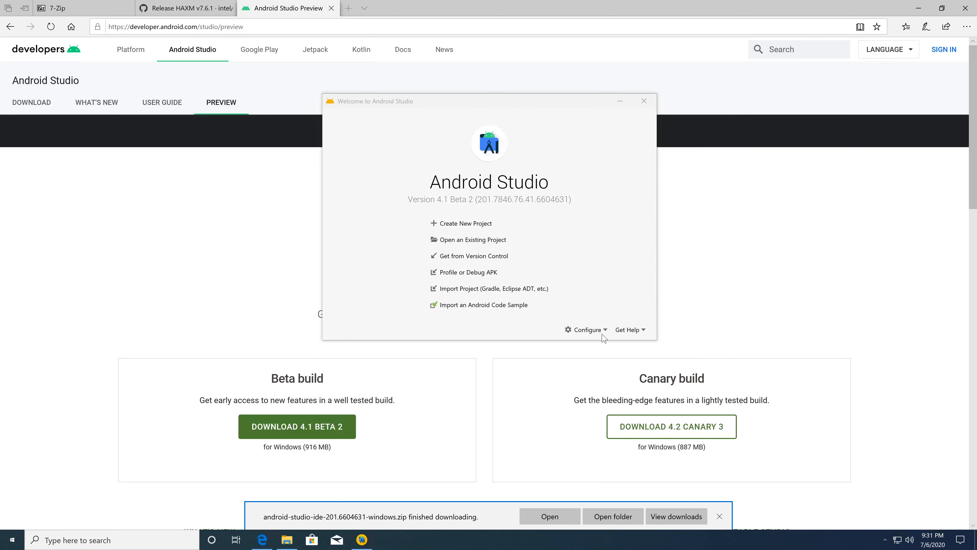
# - Start creating a virtual device in the AVD Manager with the Pixel 4 XL phone as its hardware definition
pyautogui.click(603, 335)
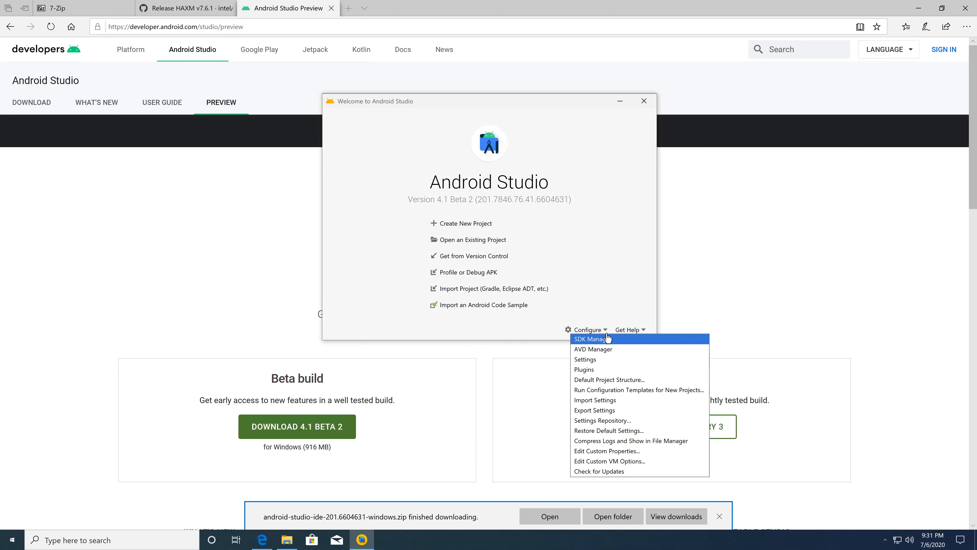
pyautogui.click(596, 350)
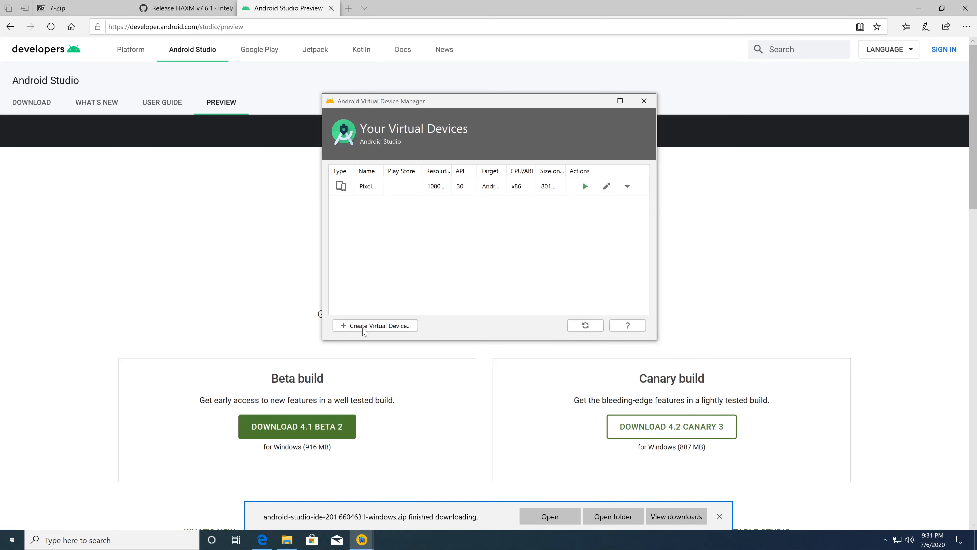
pyautogui.click(379, 327)
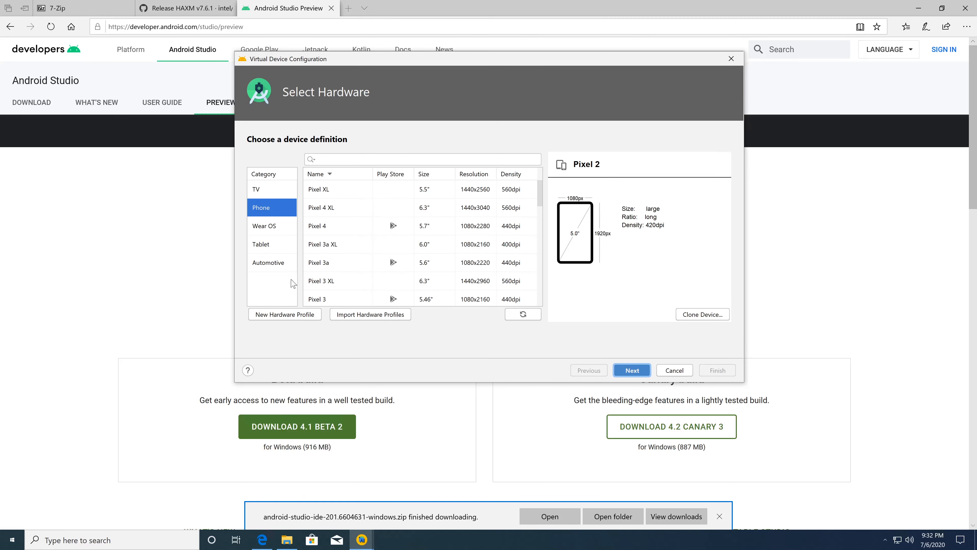
pyautogui.click(326, 213)
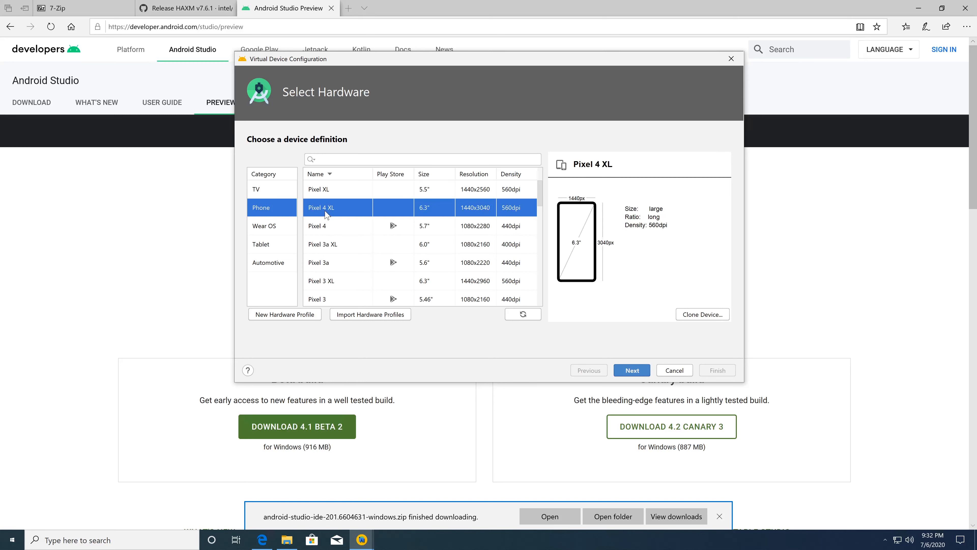
pyautogui.click(638, 374)
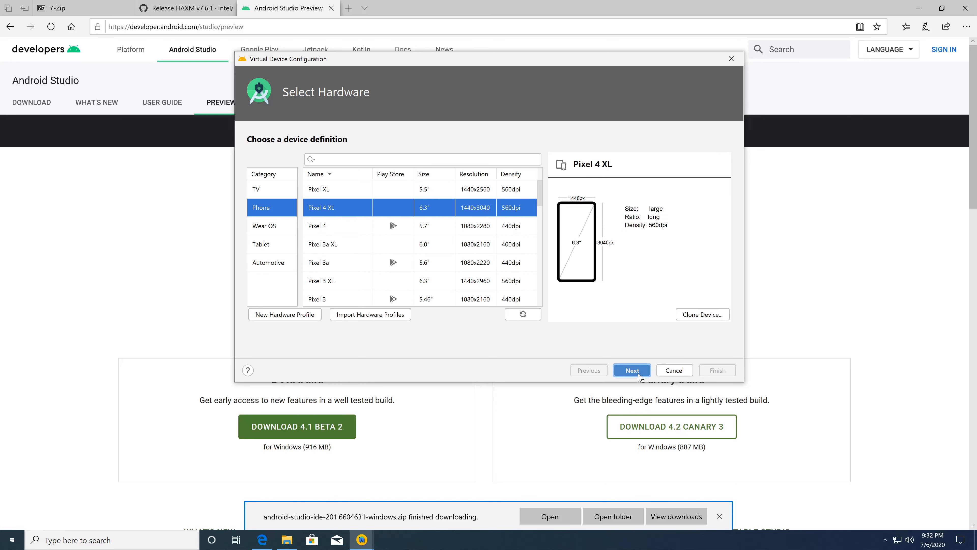